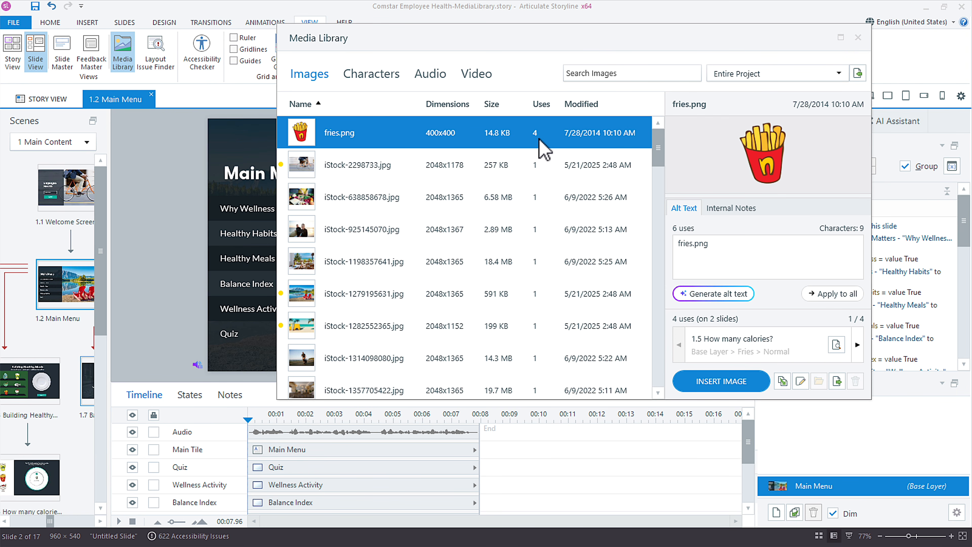
Sort the library images by number of uses and look over the coffee, fries and sundae images
left_click(543, 105)
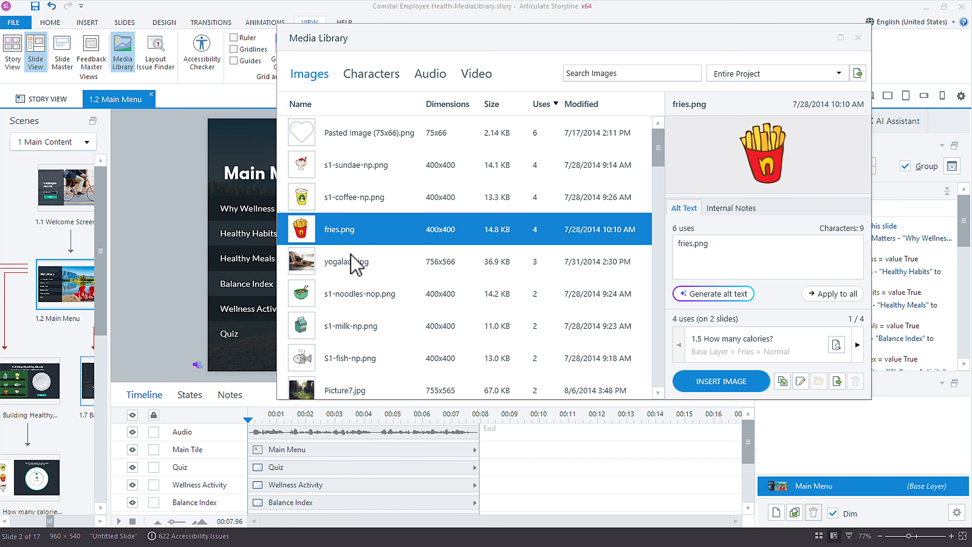
left_click(345, 204)
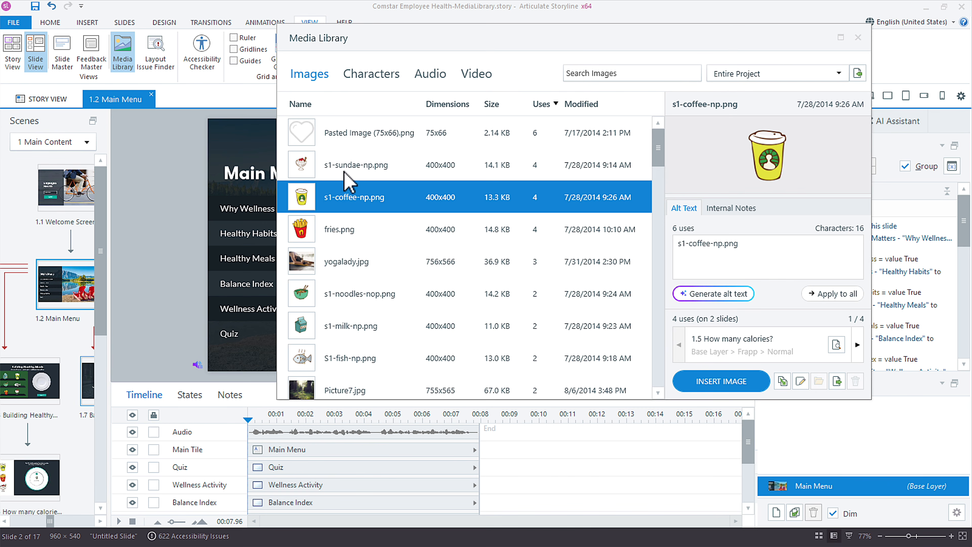
left_click(345, 173)
left_click(350, 197)
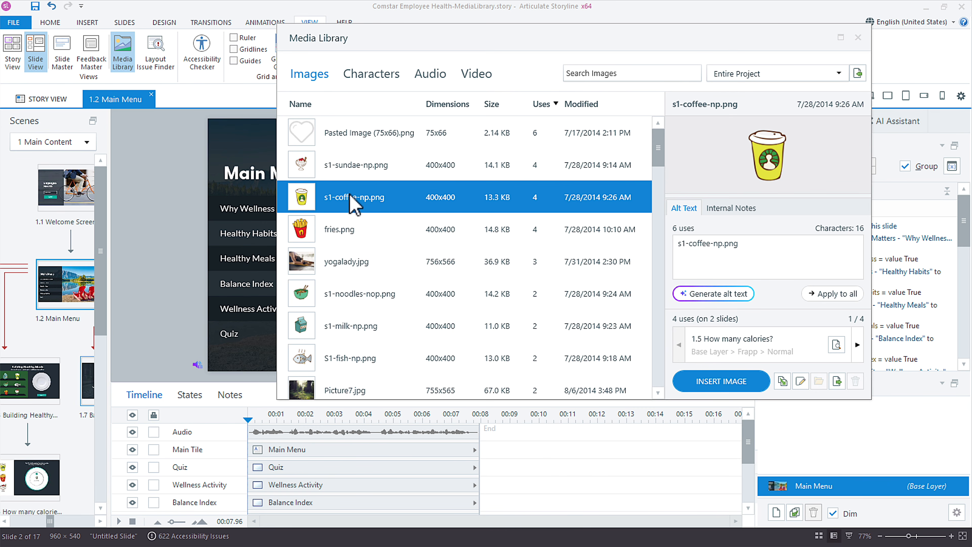
left_click(346, 227)
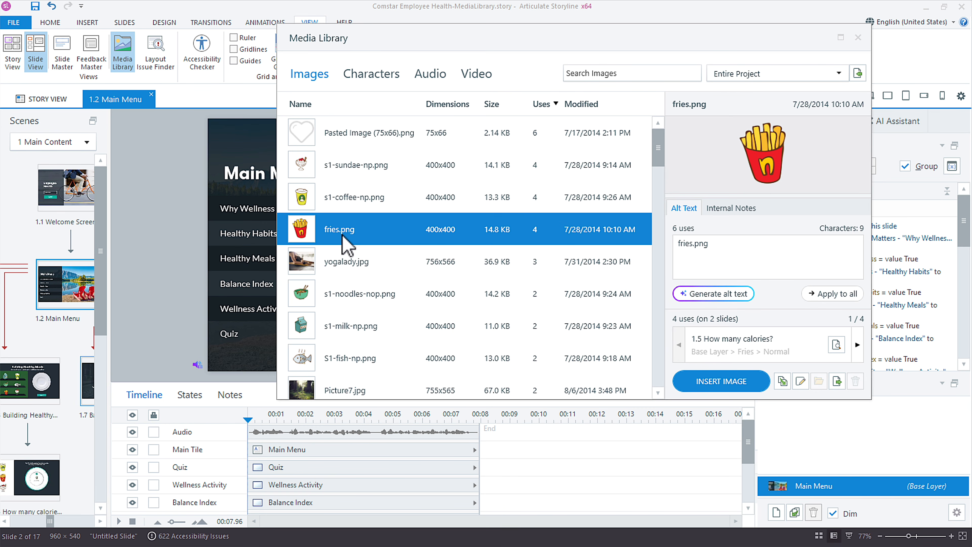
left_click(350, 203)
Rename the sundae image s1-sundae-np.png as Icon-sundae-np.png, replacing its s1- prefix
left_click(358, 174)
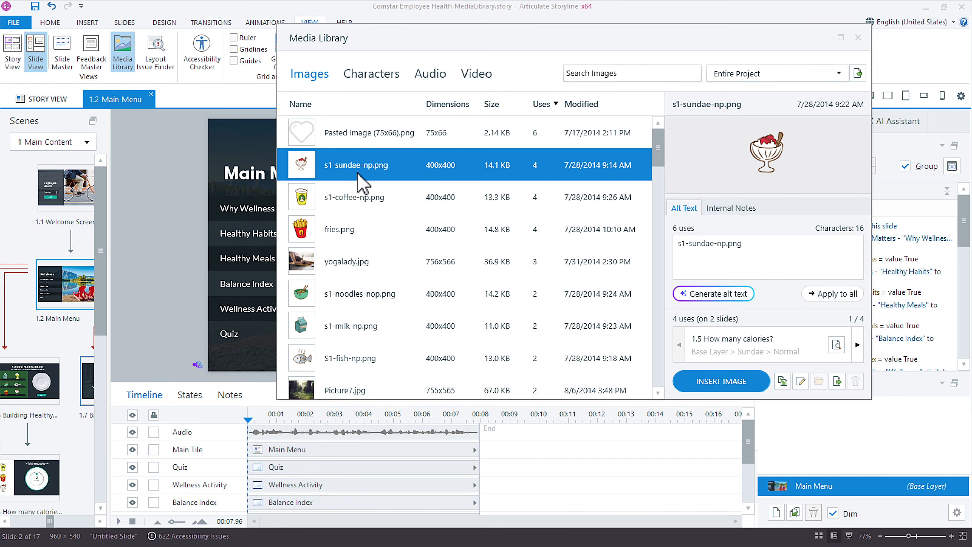
left_click(337, 170)
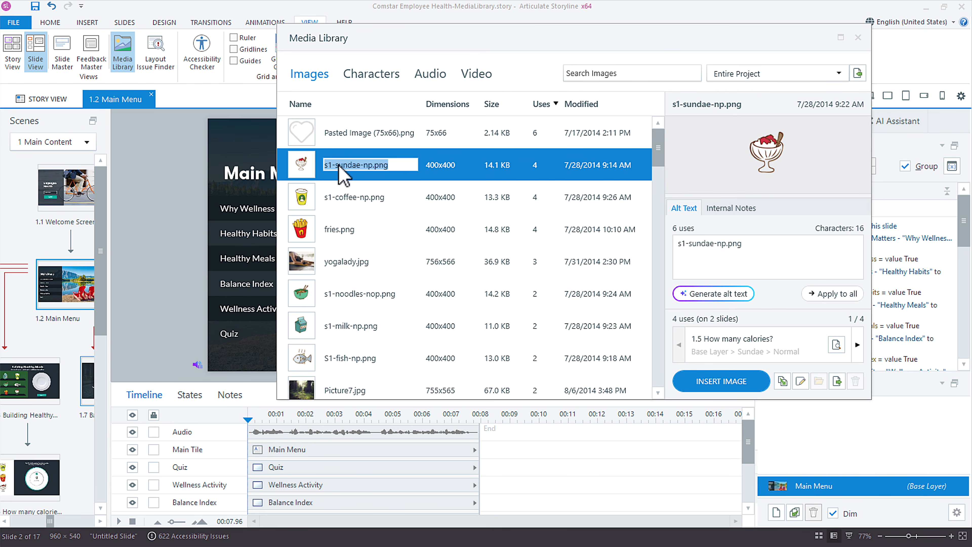
left_click(328, 168)
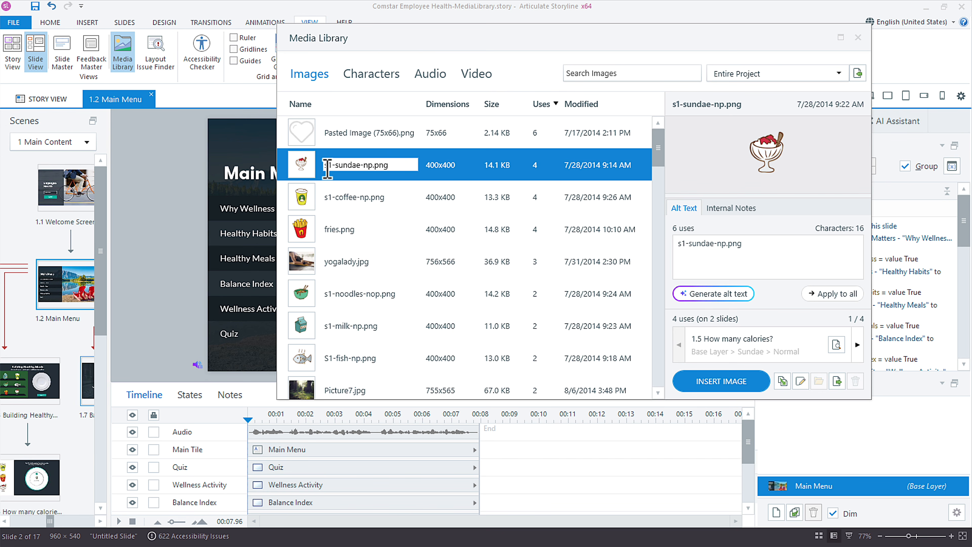
left_click_drag(335, 167, 310, 176)
type("Icon-")
key("shift+Left")
key("shift+Left")
key("shift+Left")
key("shift+Left")
key("Return")
Rename the coffee image s1-coffee-np.png as Icon-coffee-np.png
left_click(337, 169)
left_click(339, 167)
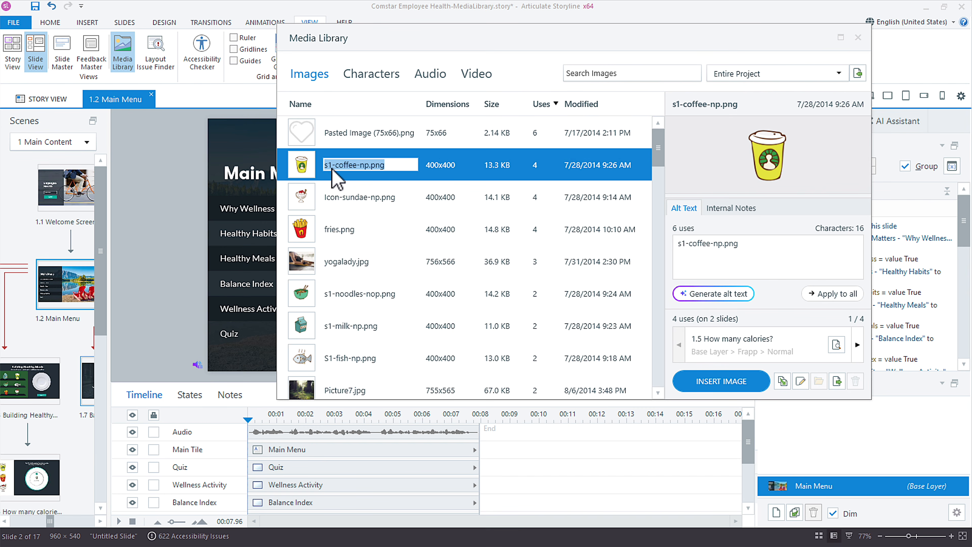
left_click(336, 166)
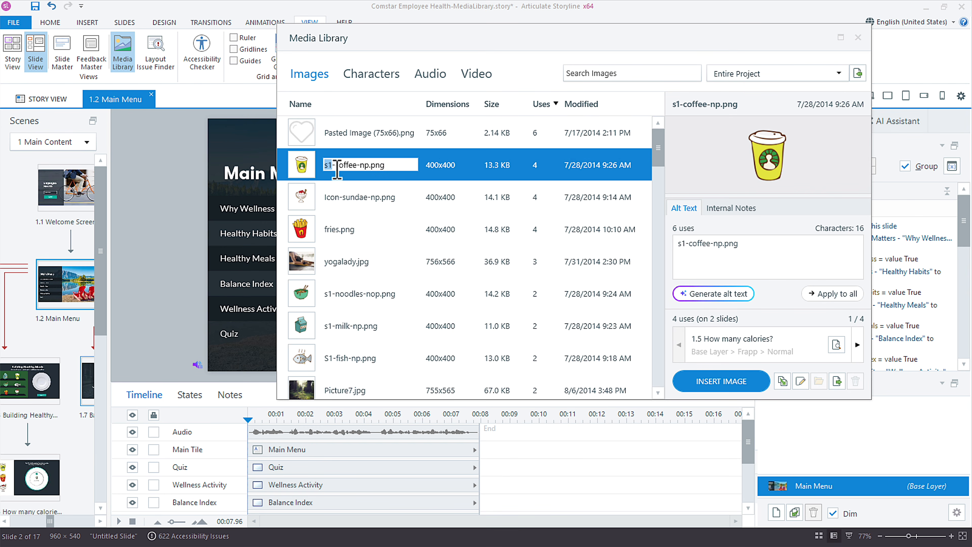
left_click_drag(337, 166, 310, 180)
type("Icon-")
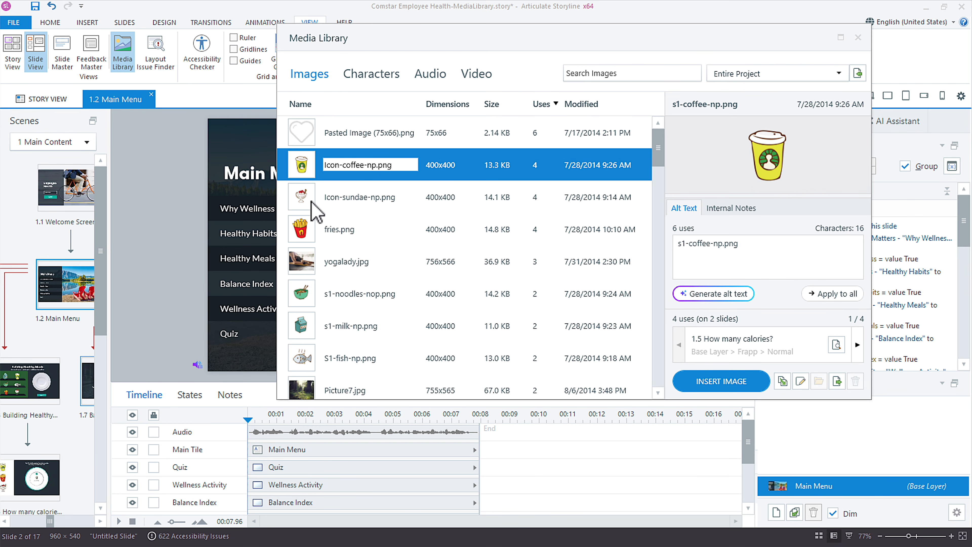
Rename the fries image as Icon-fries.png by adding the Icon- prefix
left_click(341, 239)
left_click(330, 230)
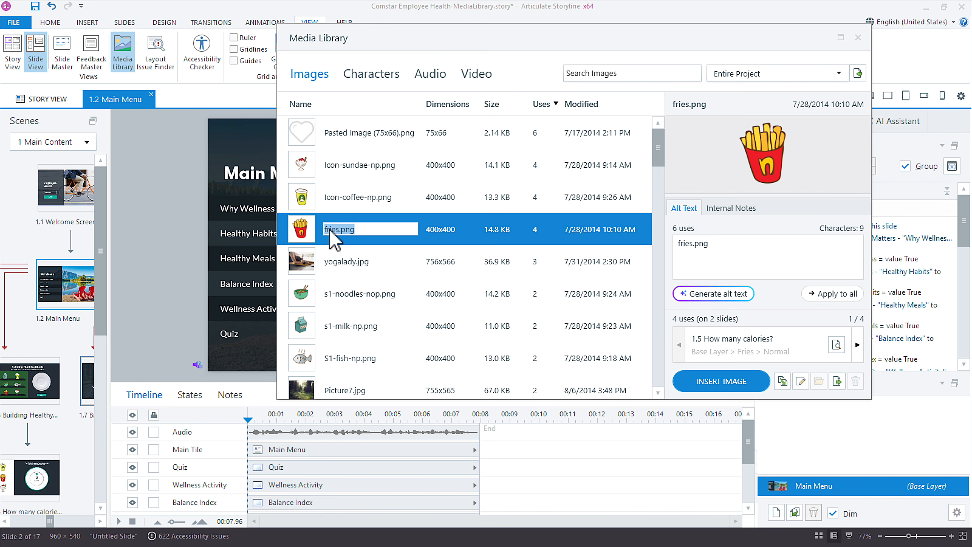
key("Home")
type("Icon-")
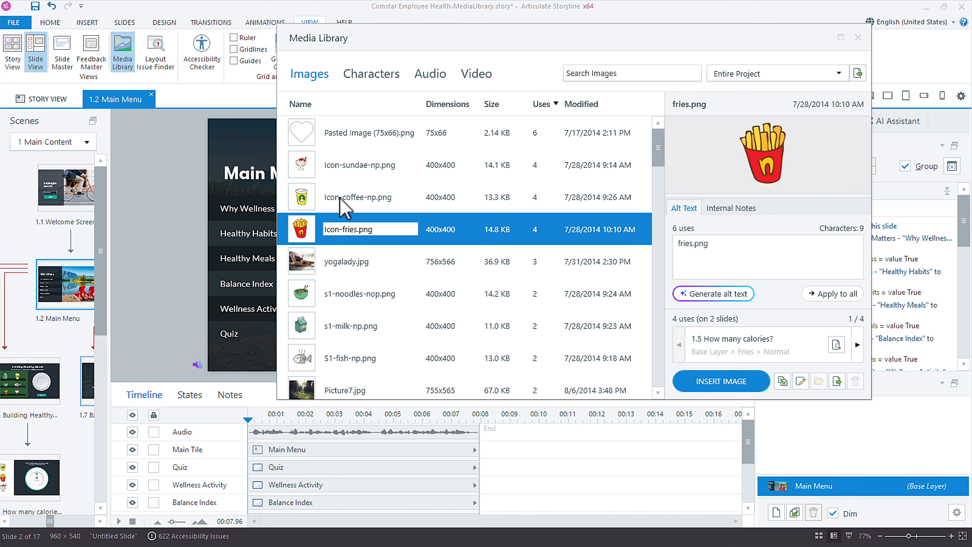
left_click(341, 200)
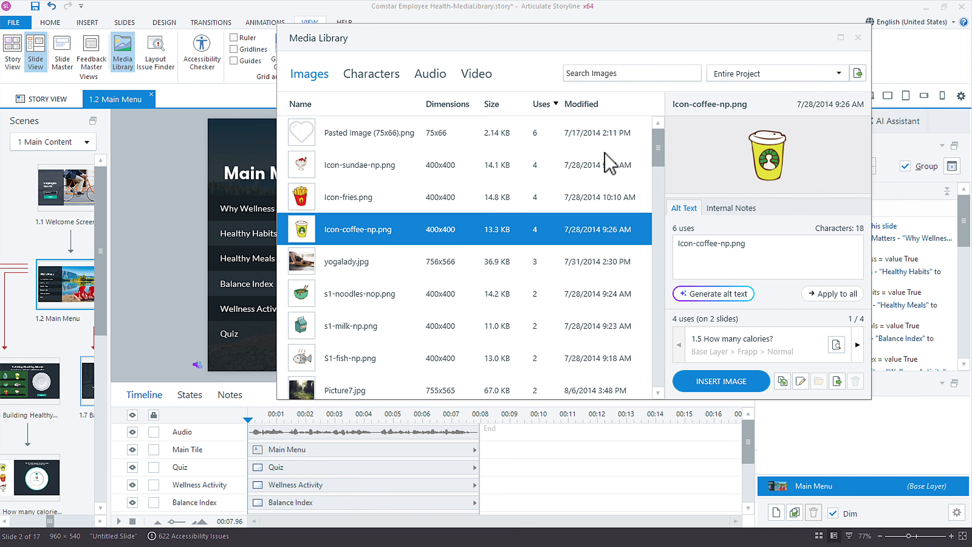
Search the library images for "icon" and clear the search to return to the full list
left_click(601, 72)
type("icon")
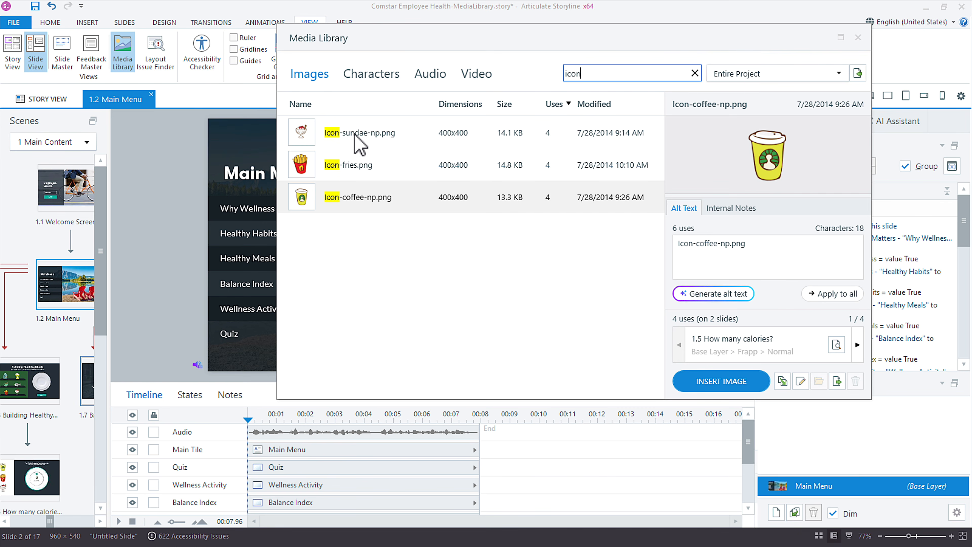
left_click(695, 74)
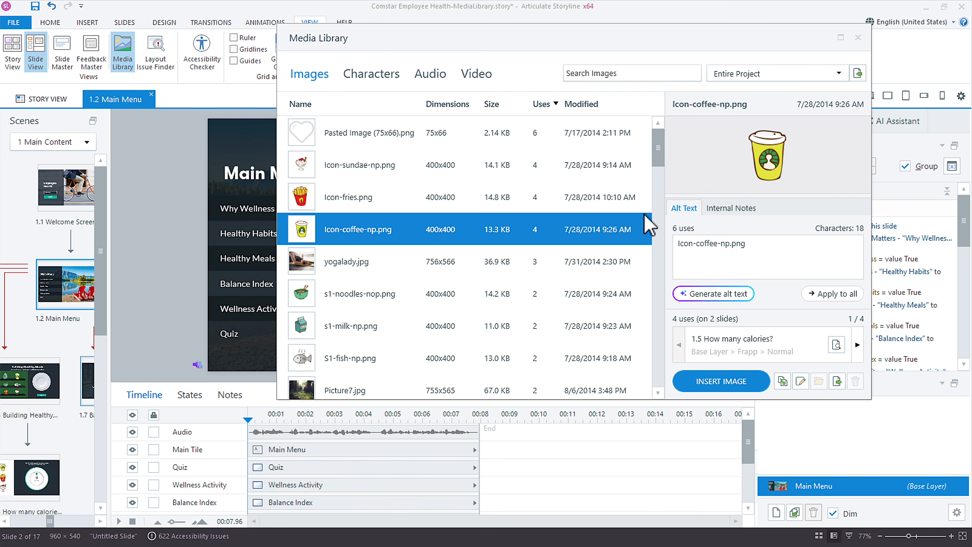
Show the internal notes of the selected coffee image and sort the image list by name in ascending order
left_click(736, 209)
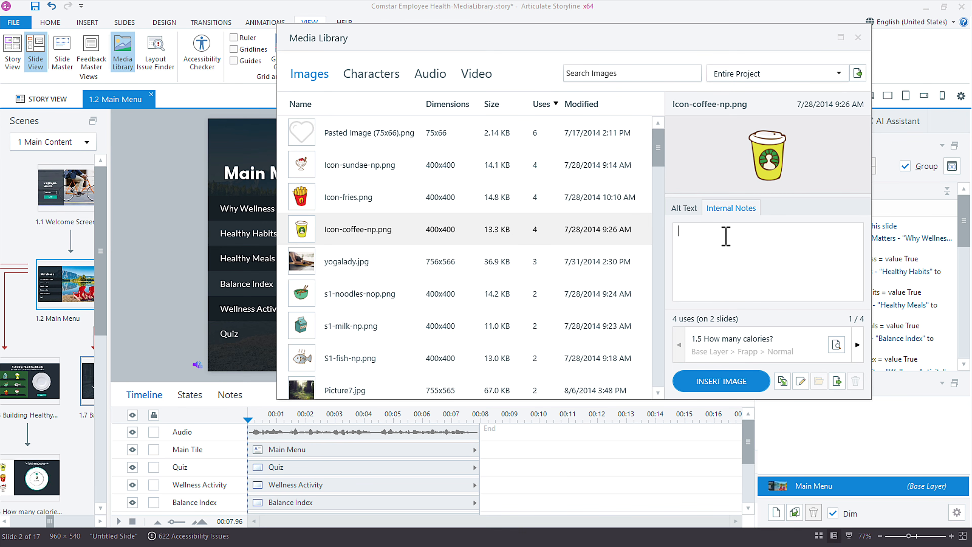
left_click(298, 104)
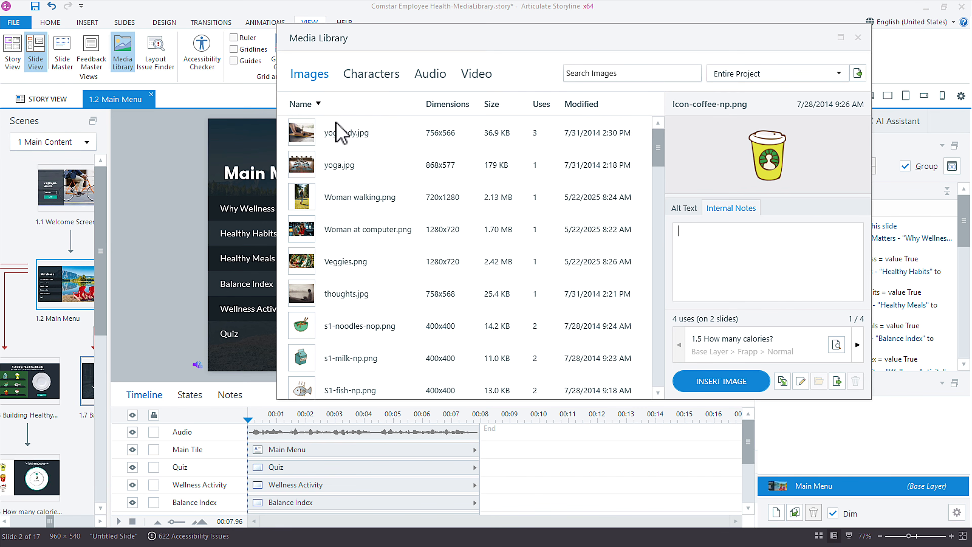
left_click(302, 105)
Copy the cyclist image's file name iStock-2298733.jpg into its internal notes
left_click(356, 234)
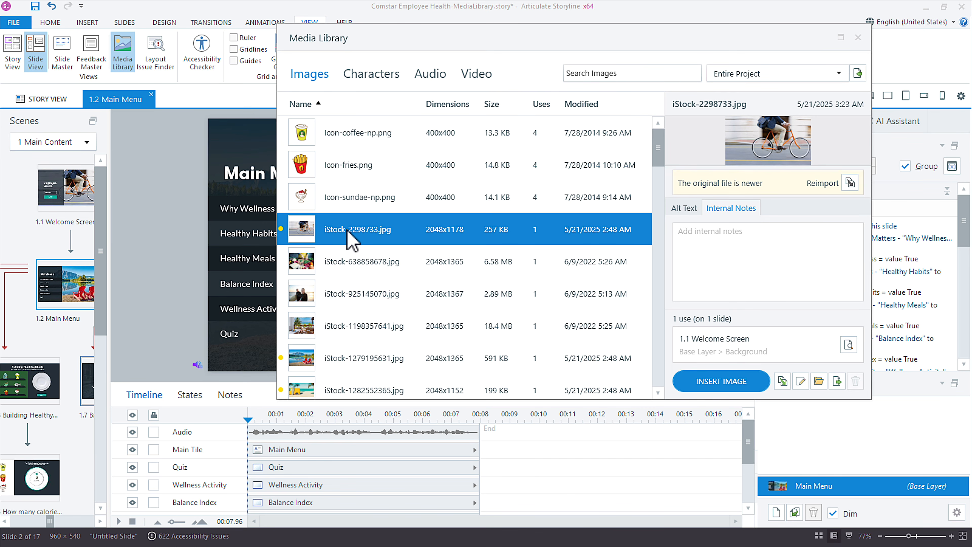
left_click(347, 230)
key("ctrl+c")
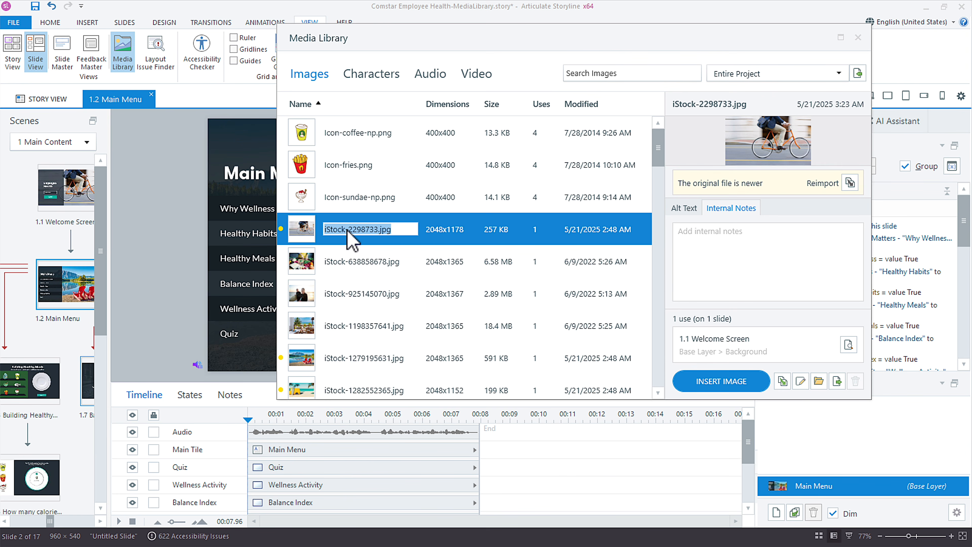
left_click(705, 235)
key("ctrl+v")
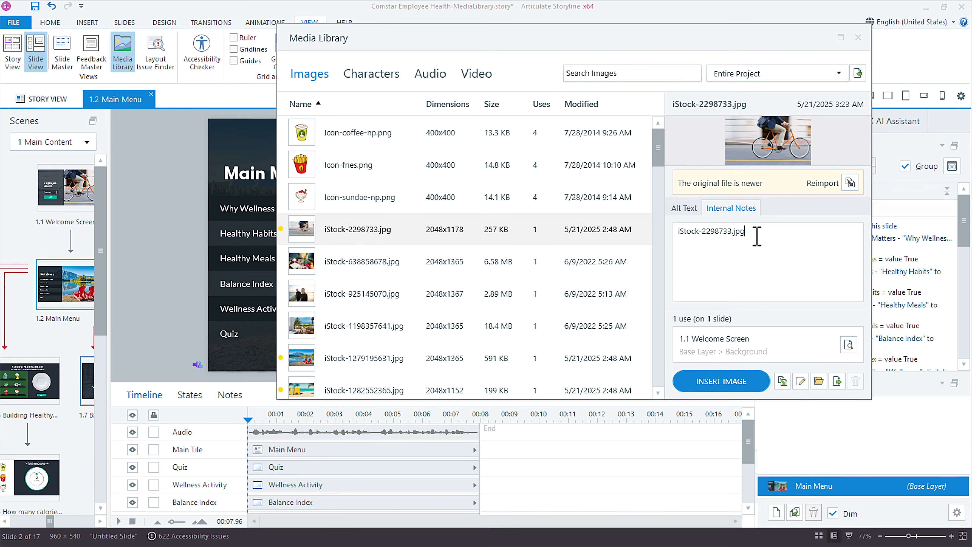
left_click_drag(757, 233, 670, 245)
left_click(722, 255)
left_click_drag(757, 237, 672, 241)
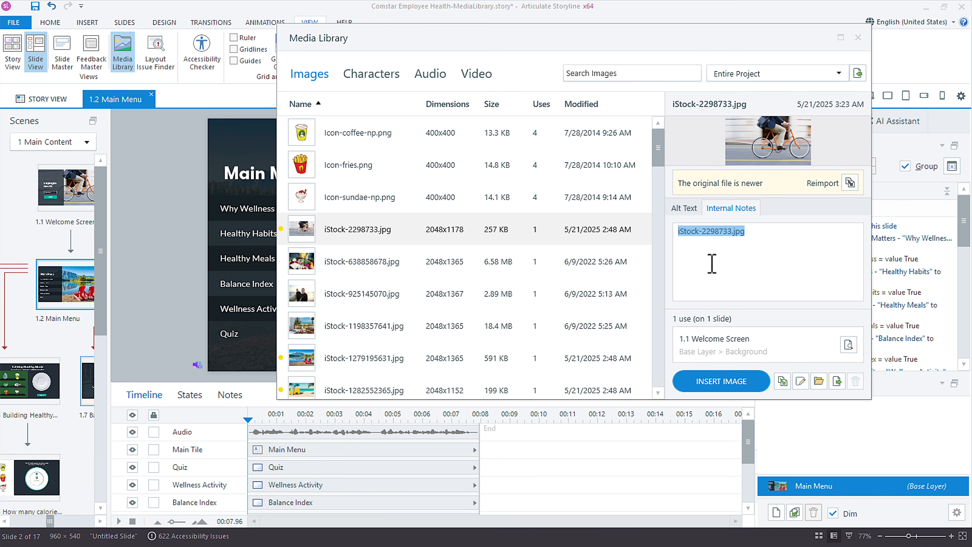
left_click(711, 263)
Rename the image iStock-2298733.jpg as "cyclist on busy street"
left_click(353, 233)
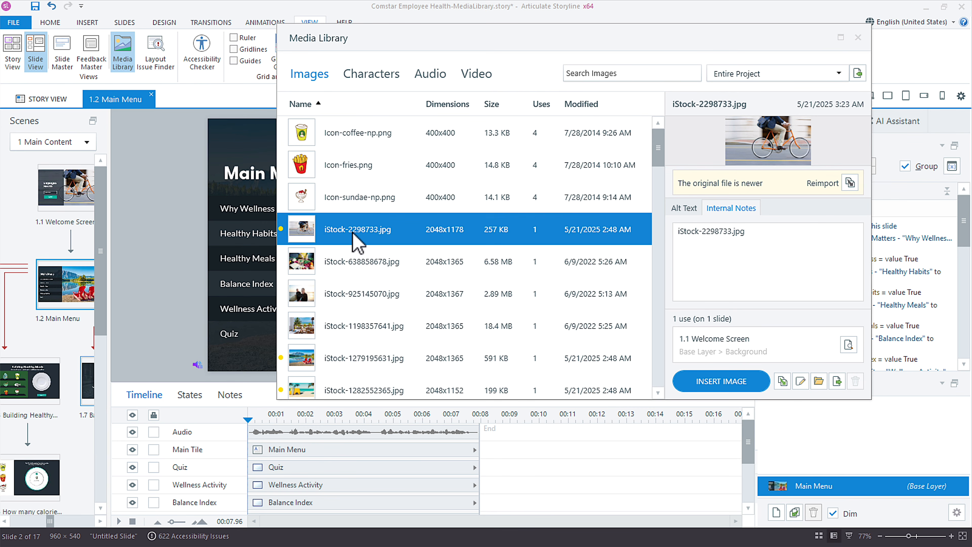
left_click(353, 234)
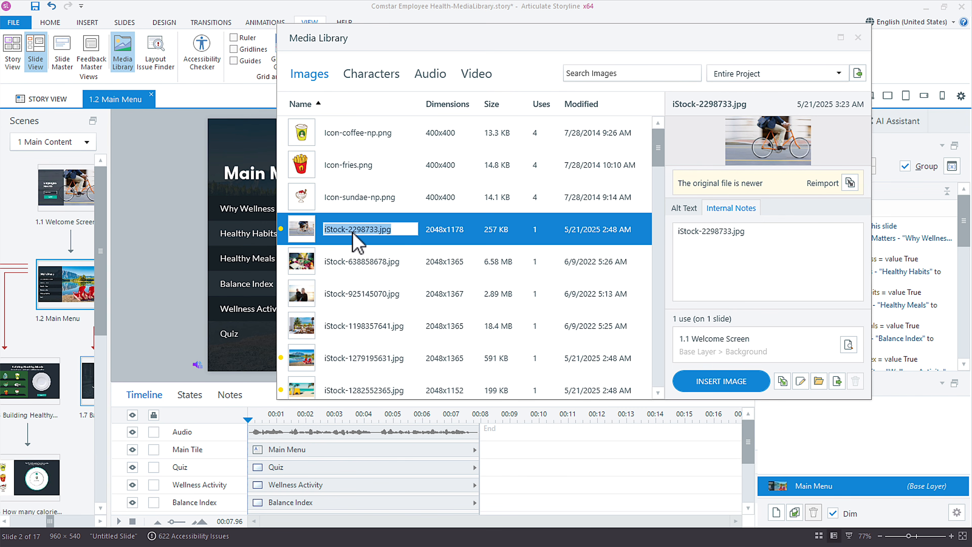
type("cyclist on busy street")
key("Return")
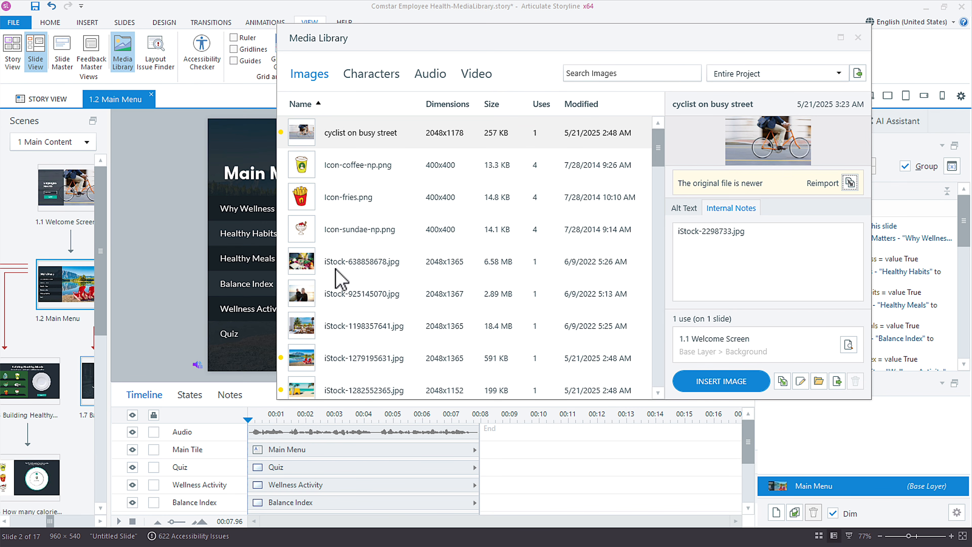
Copy the vegetable image's file name iStock-638858678.jpg into its internal notes
left_click(342, 276)
left_click(338, 263)
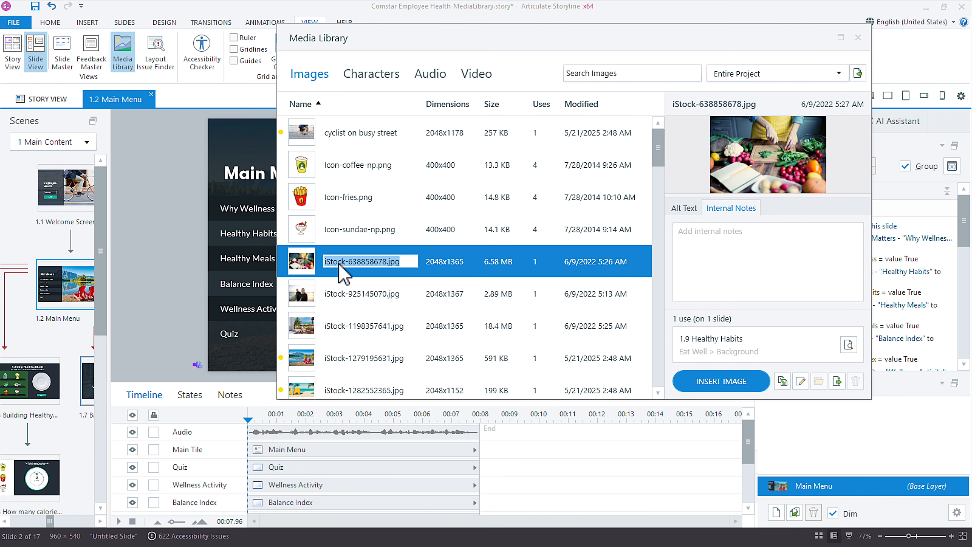
key("ctrl+c")
left_click(709, 241)
key("ctrl+v")
left_click_drag(788, 240, 676, 241)
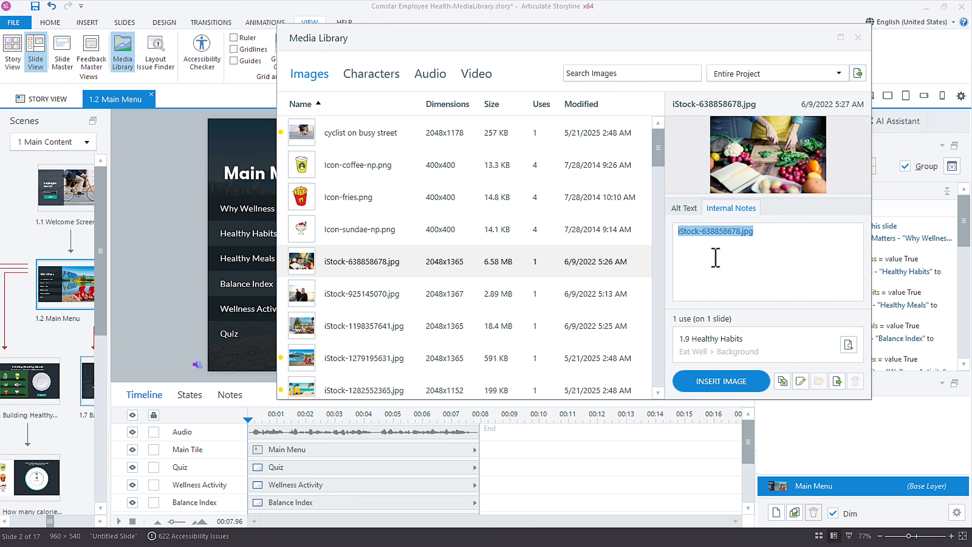
left_click(309, 265)
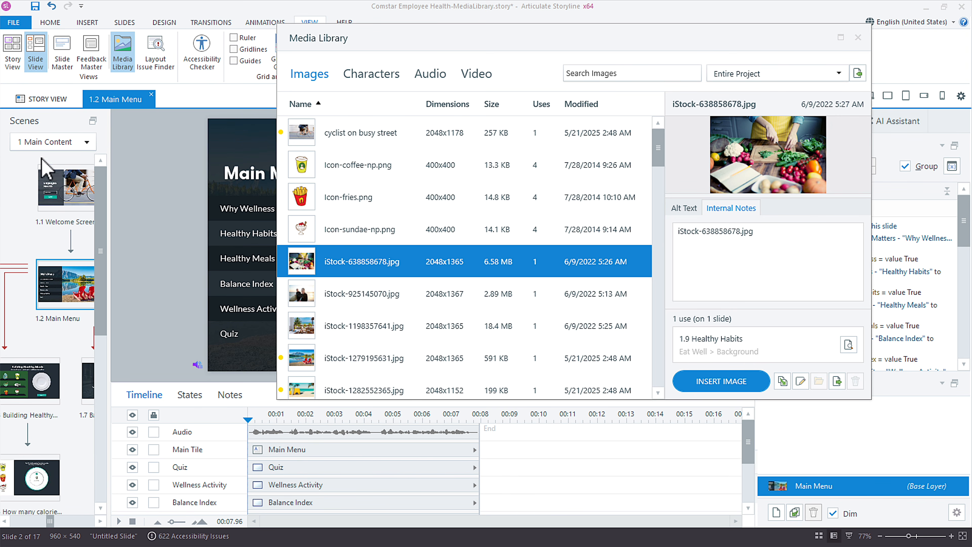
Open slide 1.9 Healthy Habits from the story overview and view its Exercise layer, moving the Media Library window as needed
left_click(41, 143)
left_click(151, 169)
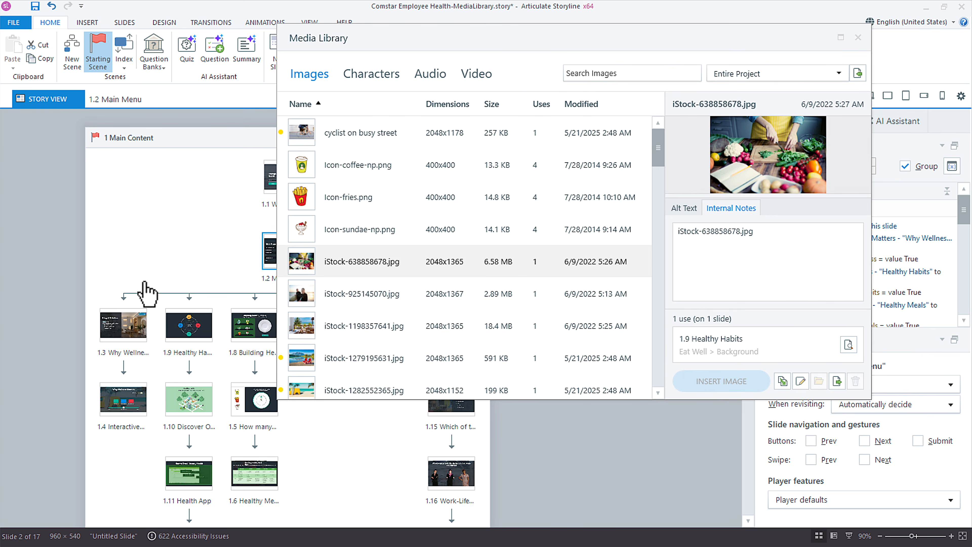
double_click(194, 327)
left_click_drag(324, 47, 157, 62)
left_click(819, 463)
left_click(831, 444)
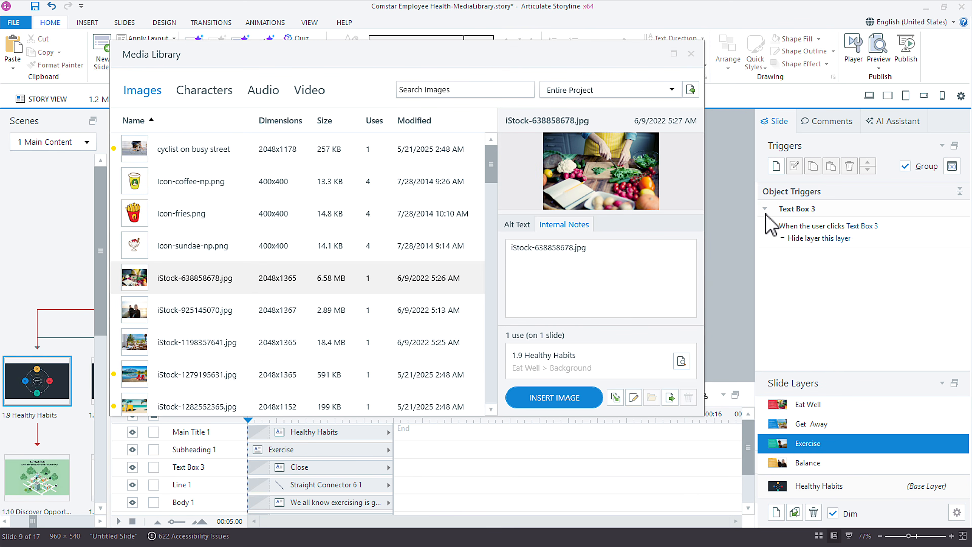
left_click_drag(610, 61, 828, 63)
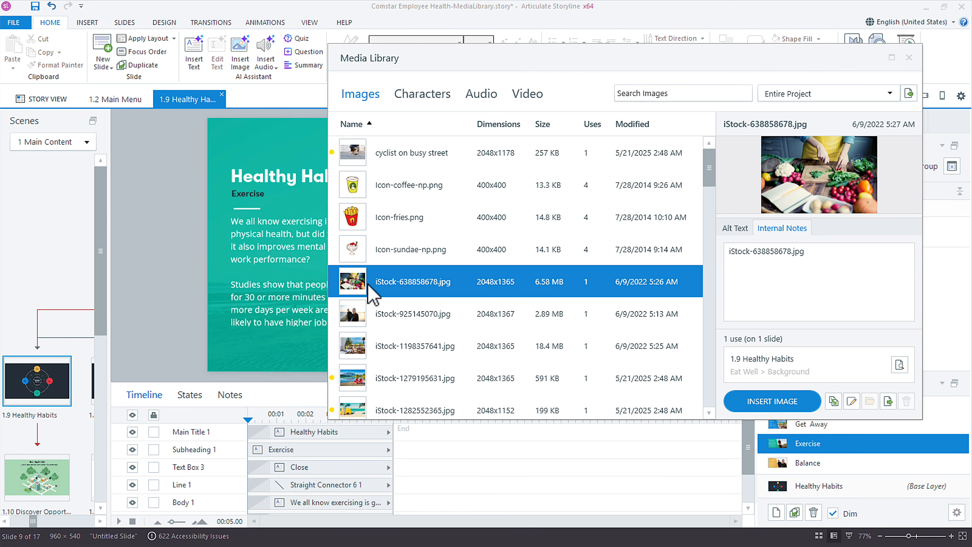
Rename the vegetable image iStock-638858678.jpg as HealthyHabits-veggies
left_click(381, 284)
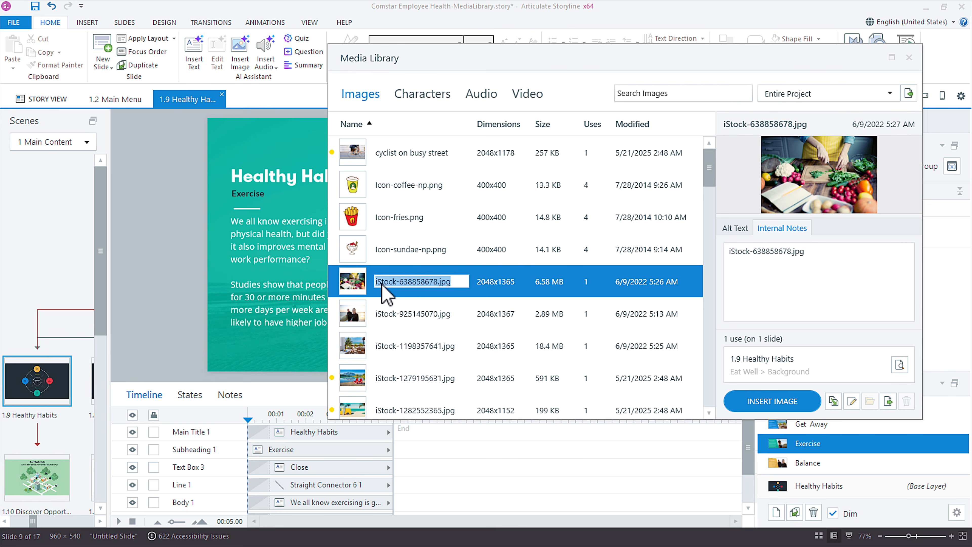
type("He")
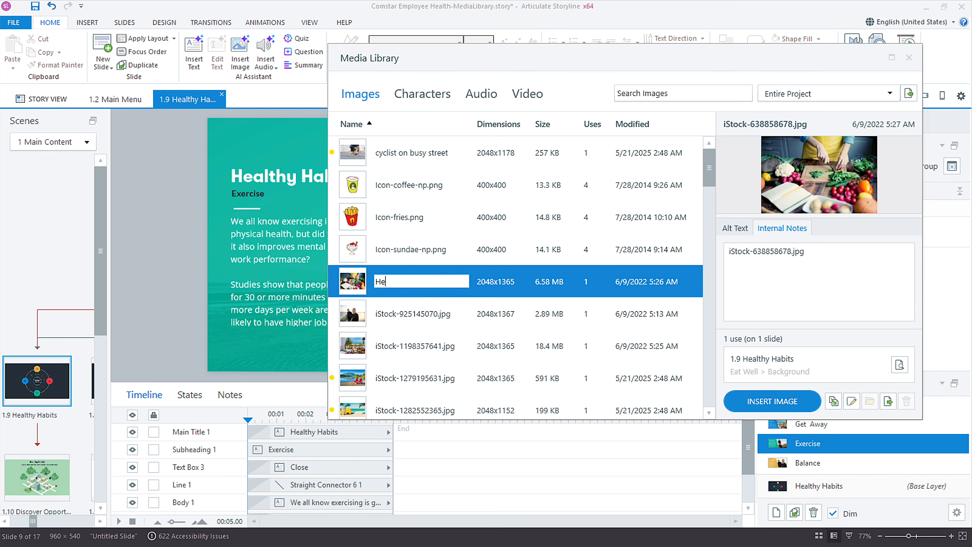
type("althyHabits-veggies")
key("Tab")
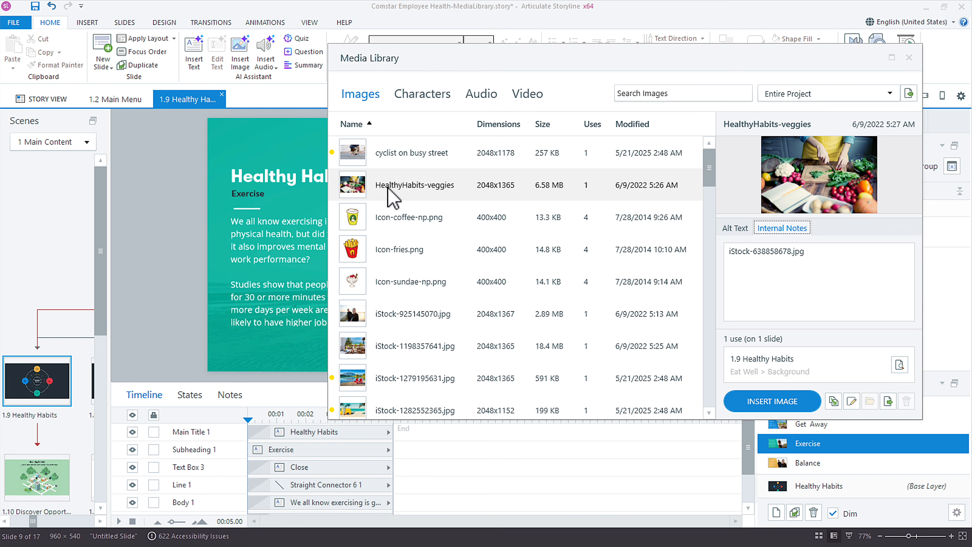
Highlight the HealthyHabits- prefix in the vegetable image's name and move the Media Library window off the slide's heading
left_click(396, 188)
left_click(423, 187)
left_click_drag(428, 186, 362, 185)
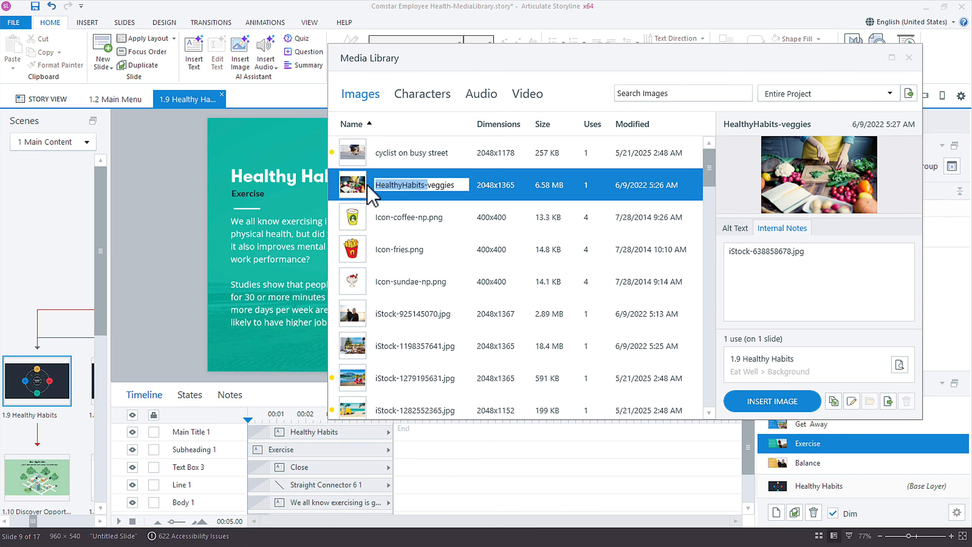
mouse_move(408, 65)
left_mouse_down()
mouse_move(273, 276)
mouse_move(279, 241)
left_mouse_up()
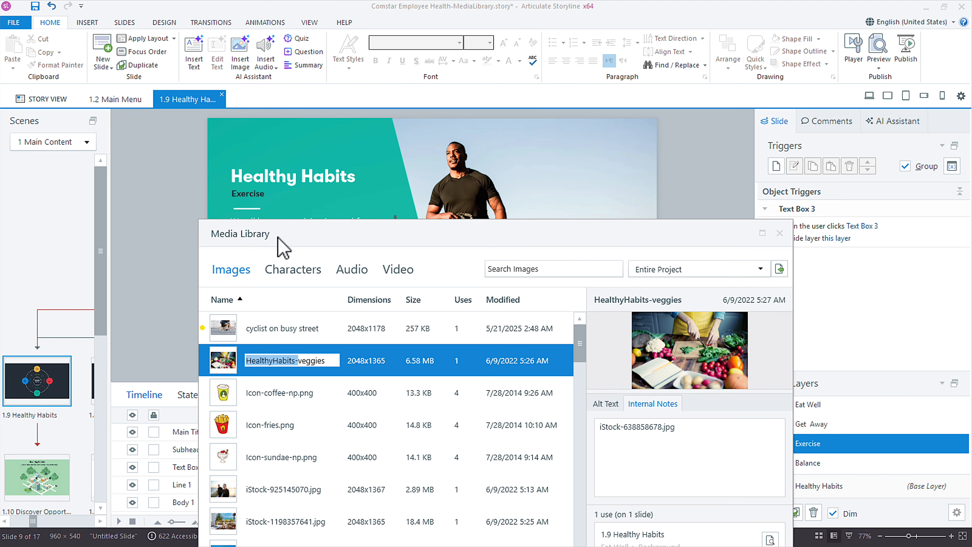
Show the Exercise layer's running man picture in the Media Library and move the library window up to reveal its details
left_click(520, 174)
right_click(509, 149)
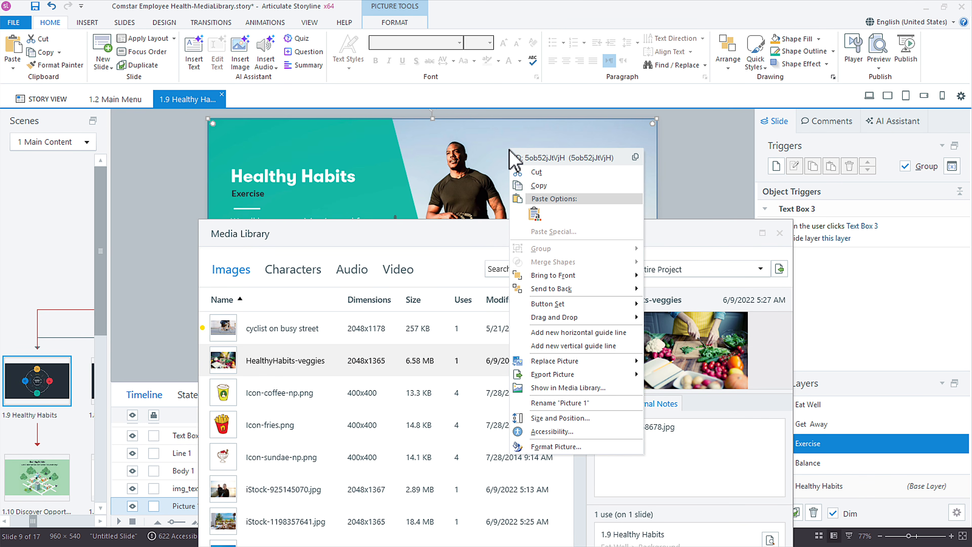
left_click(584, 391)
left_click_drag(444, 239, 488, 107)
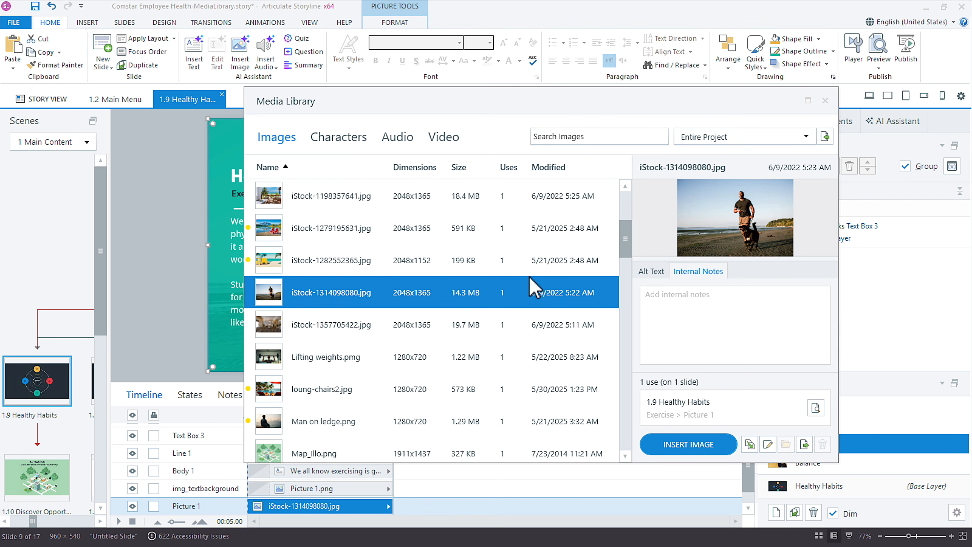
Copy the running man image's file name iStock-1314098080.jpg into its internal notes
left_click(306, 293)
key("ctrl+c")
left_click(686, 299)
key("ctrl+v")
Rename the running man image as HealthyHabits-Man running with dog
left_click(312, 295)
left_click(312, 295)
type("Healthy")
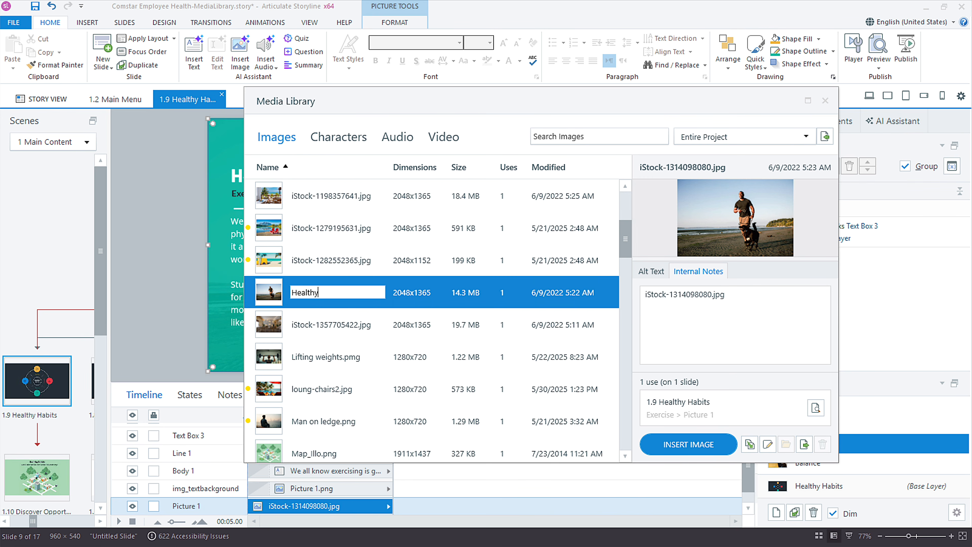
type("Habit")
type("s-")
type("Man running ")
type("with dog")
key("Return")
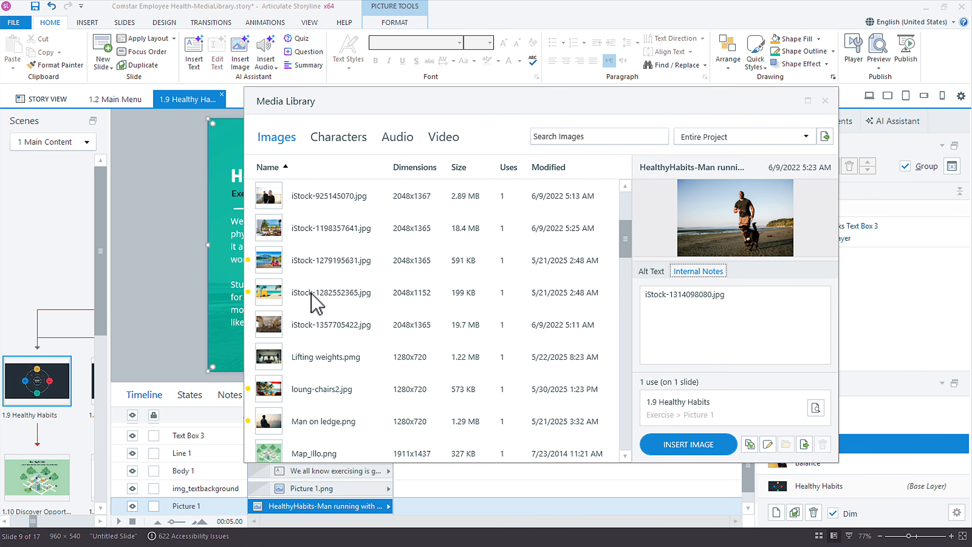
Reposition the Media Library window beside the slide heading and search the images for healthyhab
left_click_drag(316, 106, 523, 128)
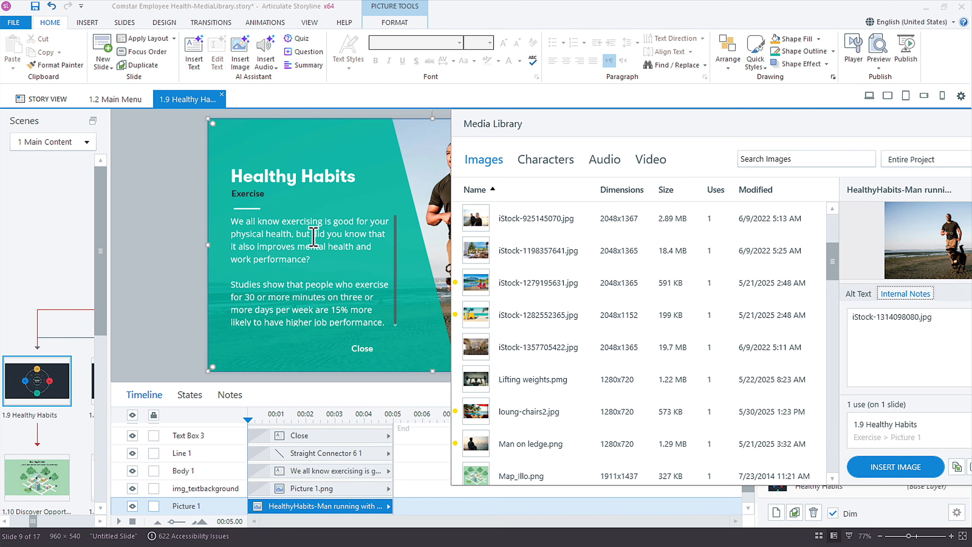
left_click_drag(470, 145, 310, 138)
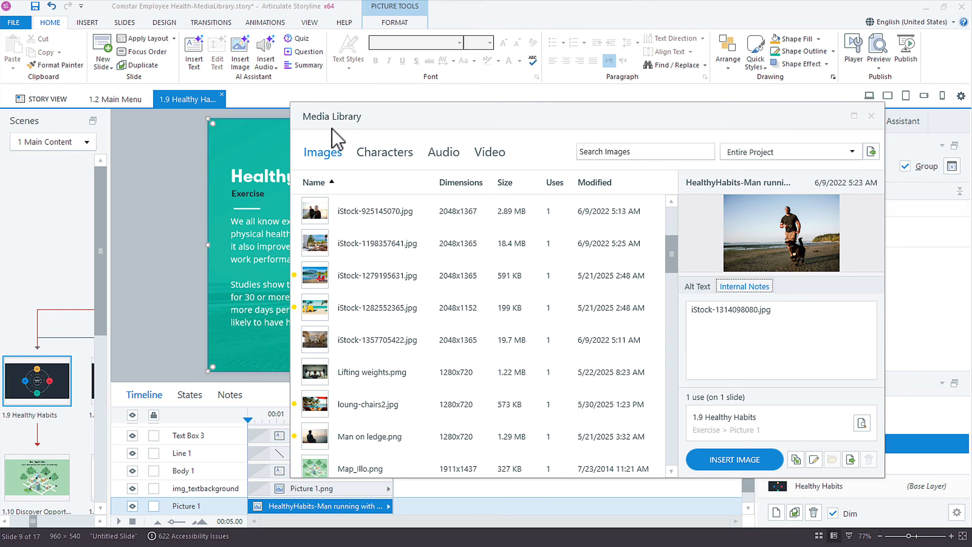
left_click(606, 155)
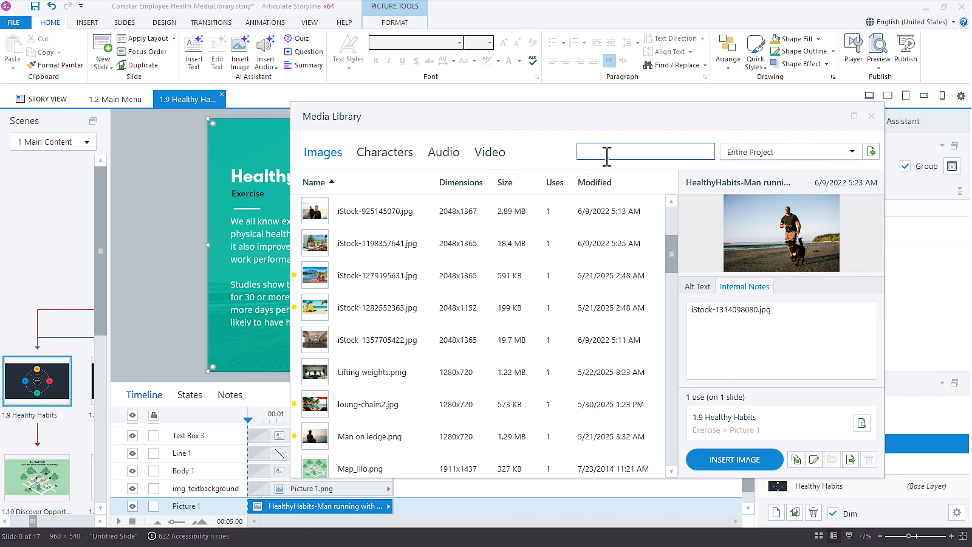
type("healthyhab")
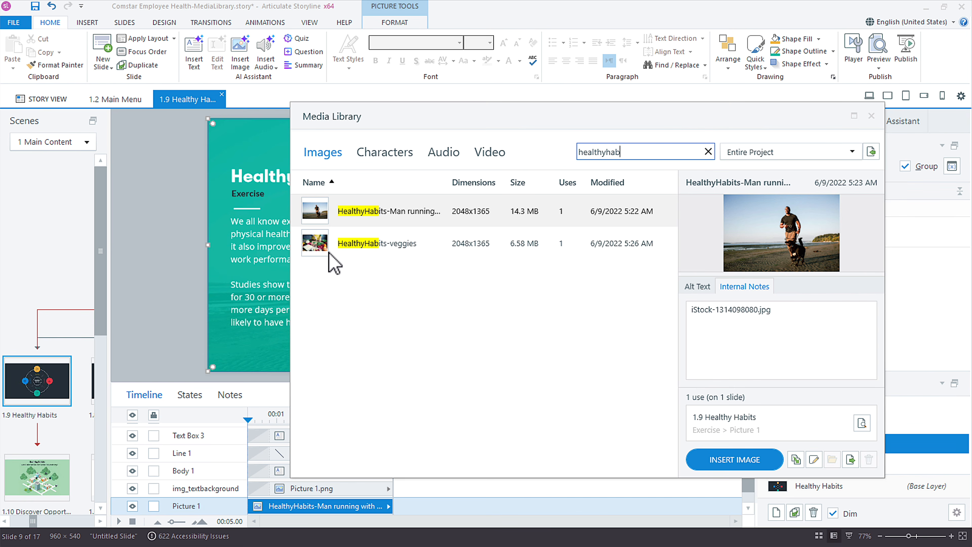
Review the library's scope options, keep Entire Project, and clear the healthyhab search
left_click(854, 154)
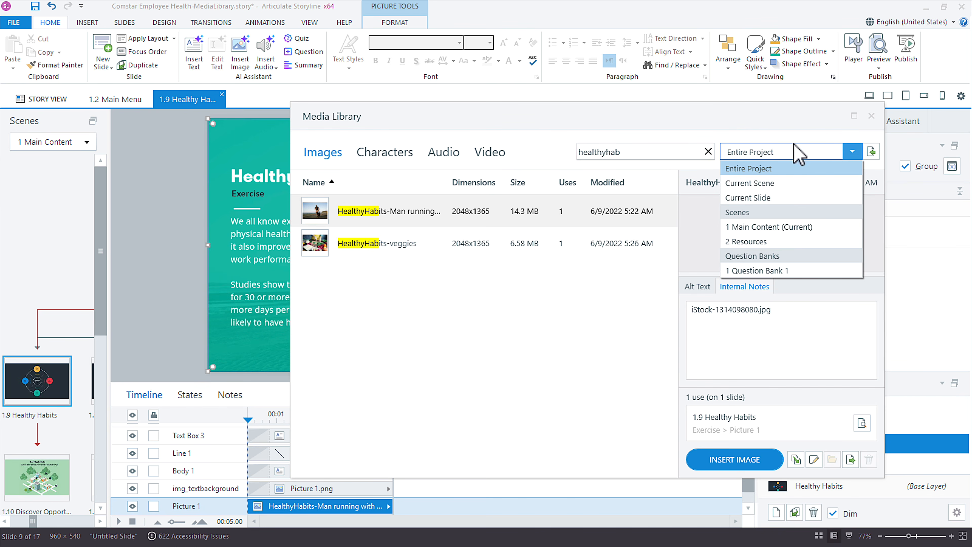
left_click(801, 168)
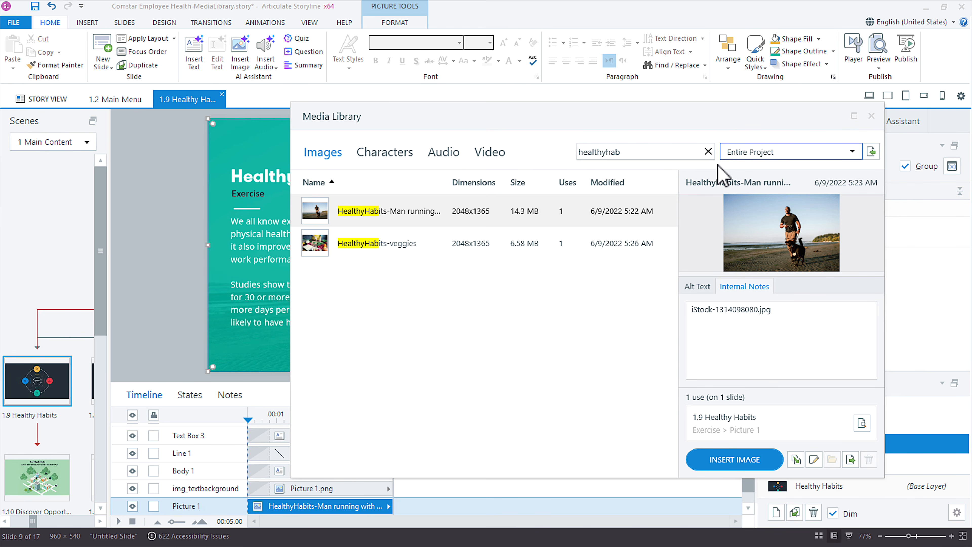
left_click(708, 151)
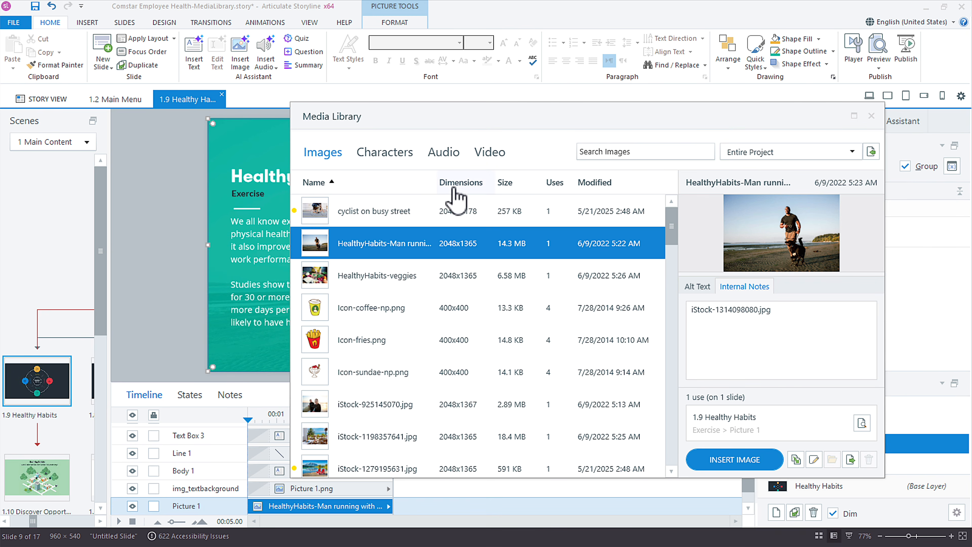
Sort the library images by dimensions from largest to smallest and look through the list
left_click(459, 183)
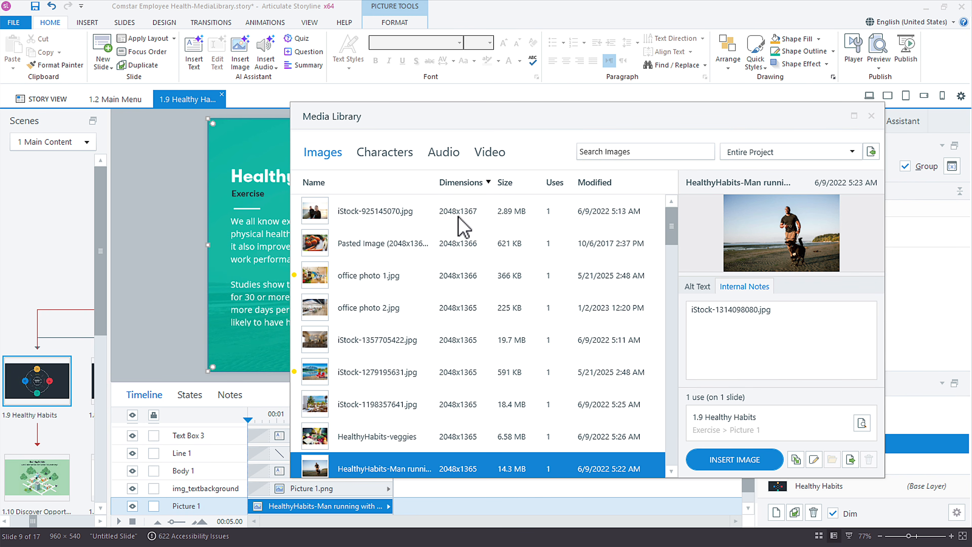
left_click_drag(673, 245, 668, 478)
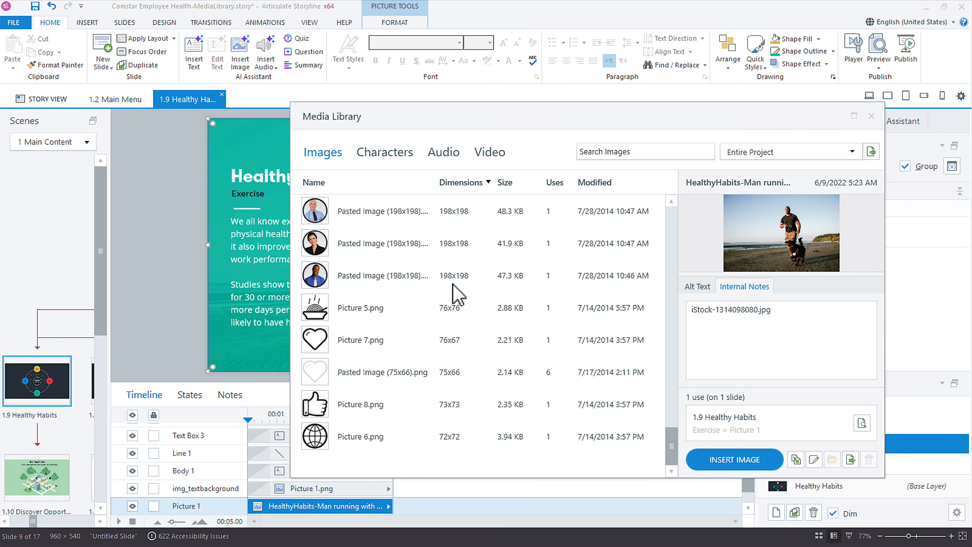
scroll(458, 292, "up", 2)
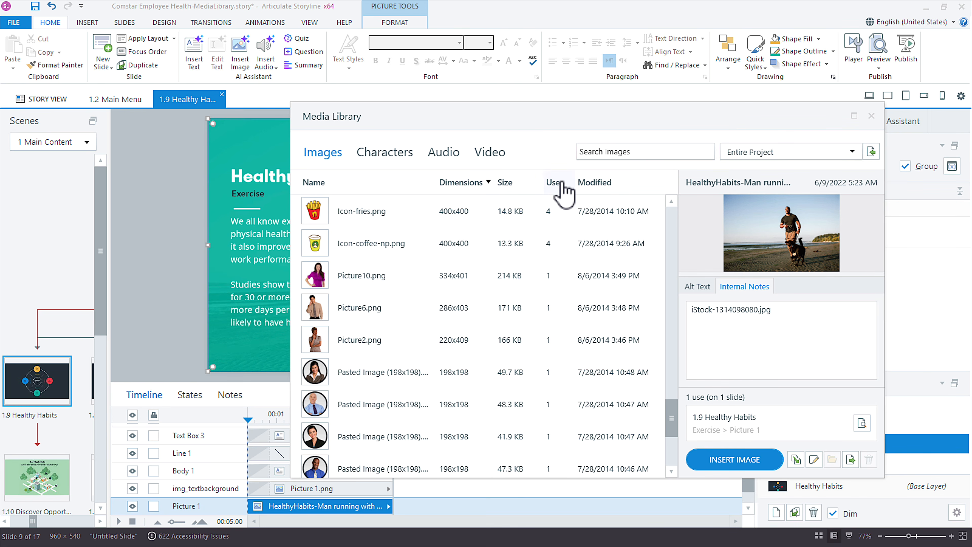
left_click_drag(674, 419, 608, 226)
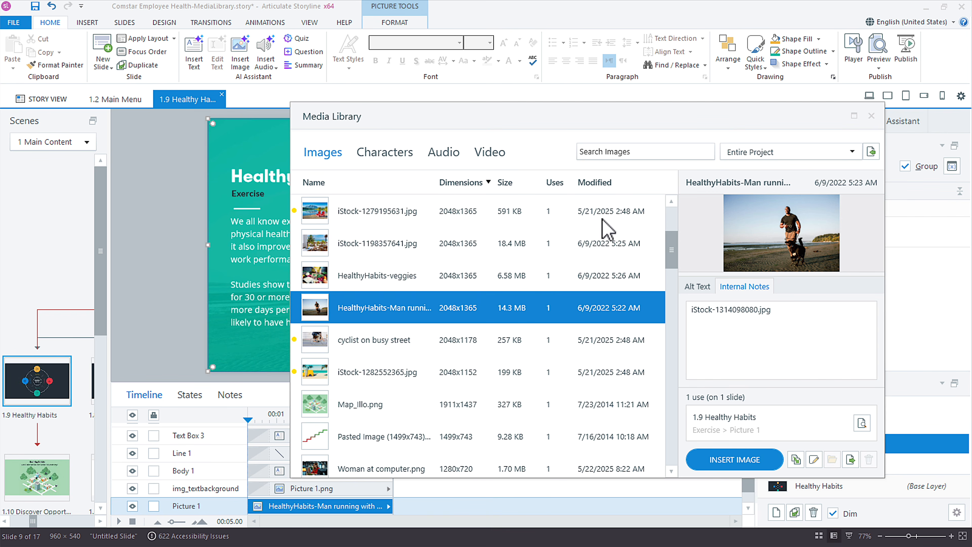
Sort the images by uses and delete the unused Mountains EasyTrails, Mountains Difficult Trails and Moderate Trails images
left_click(558, 183)
mouse_move(674, 253)
left_mouse_down()
mouse_move(673, 449)
mouse_move(682, 452)
left_mouse_up()
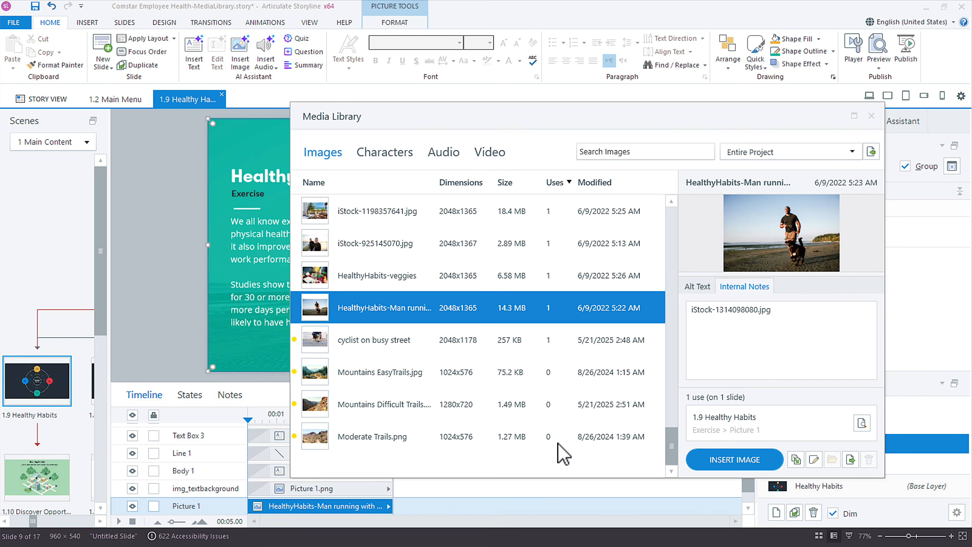
left_click(367, 440)
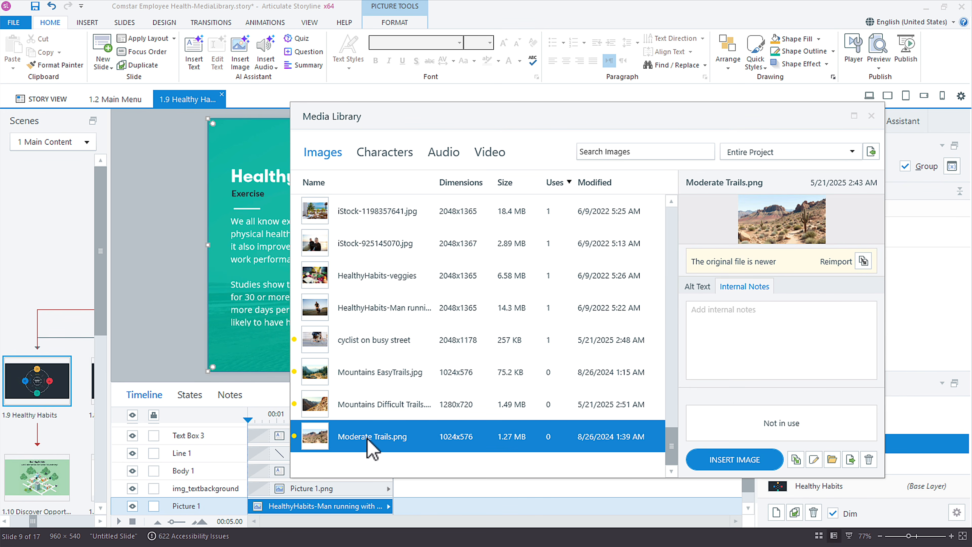
left_click(418, 391, "shift")
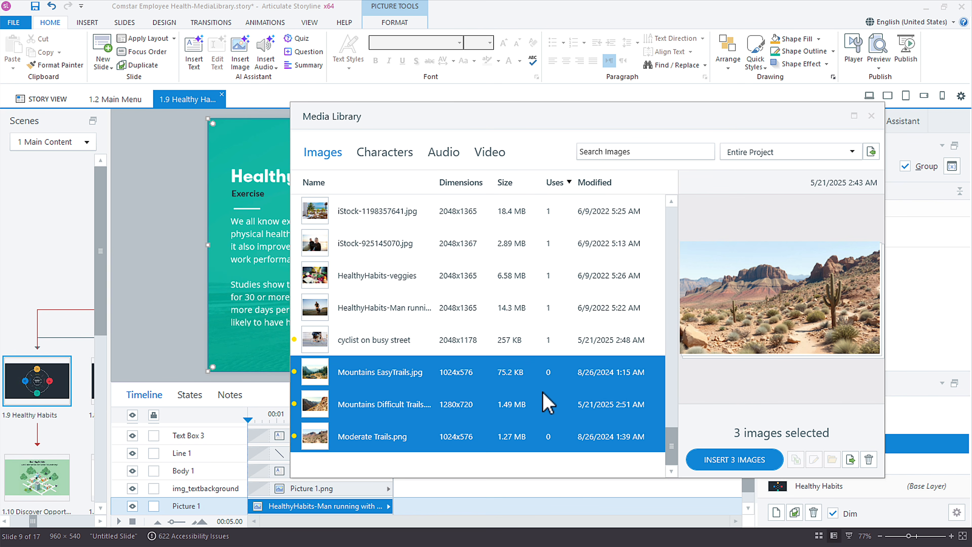
left_click(868, 460)
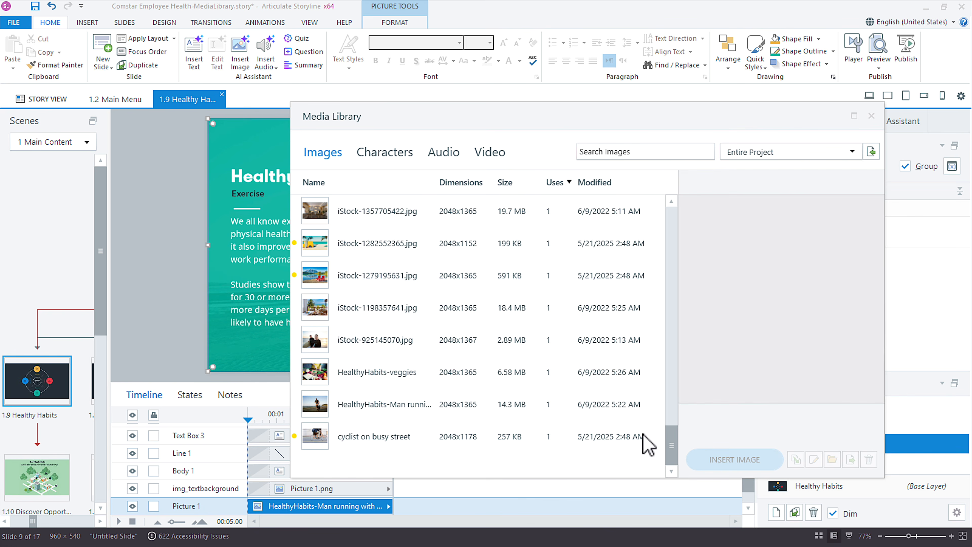
Sort the library images by modified date, check the beginning of the list, and reverse the sort order
left_click(595, 183)
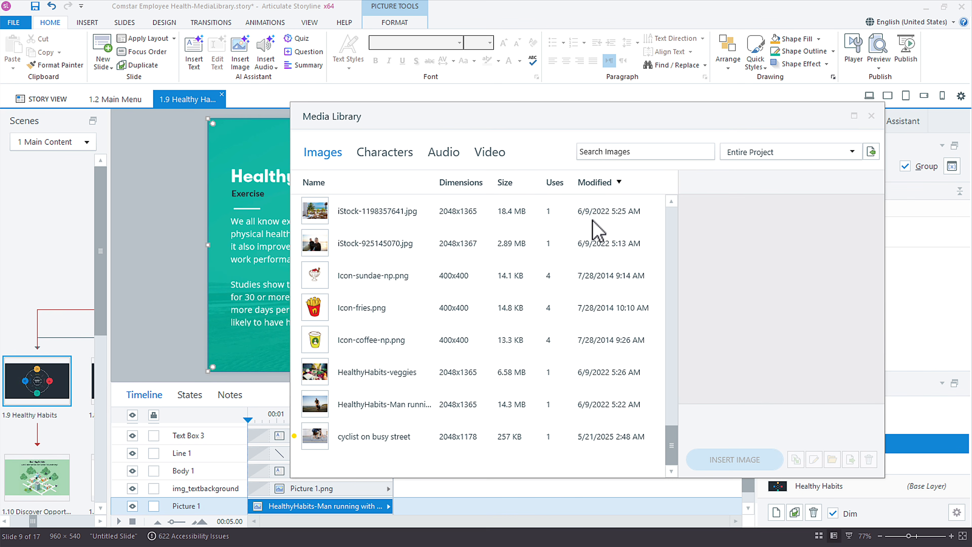
left_click_drag(669, 448, 673, 211)
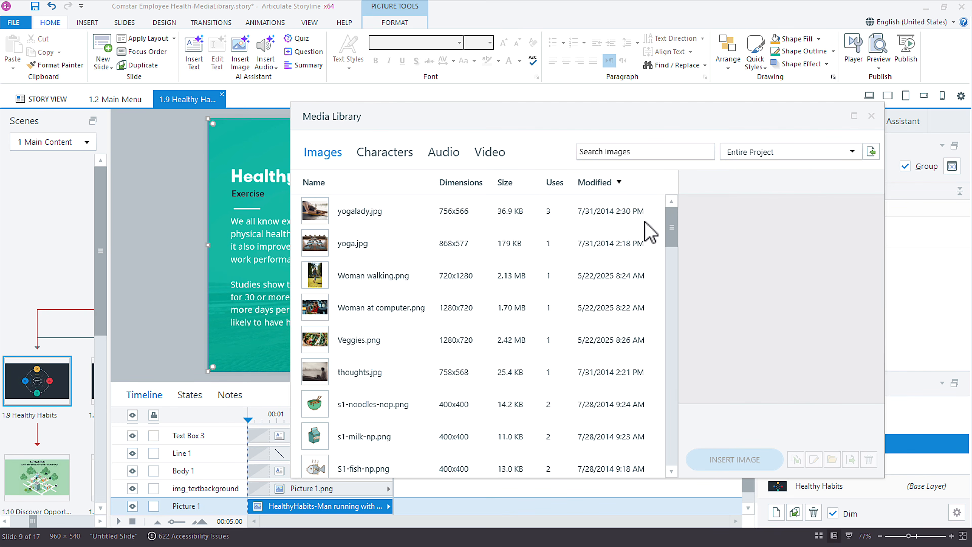
left_click(608, 185)
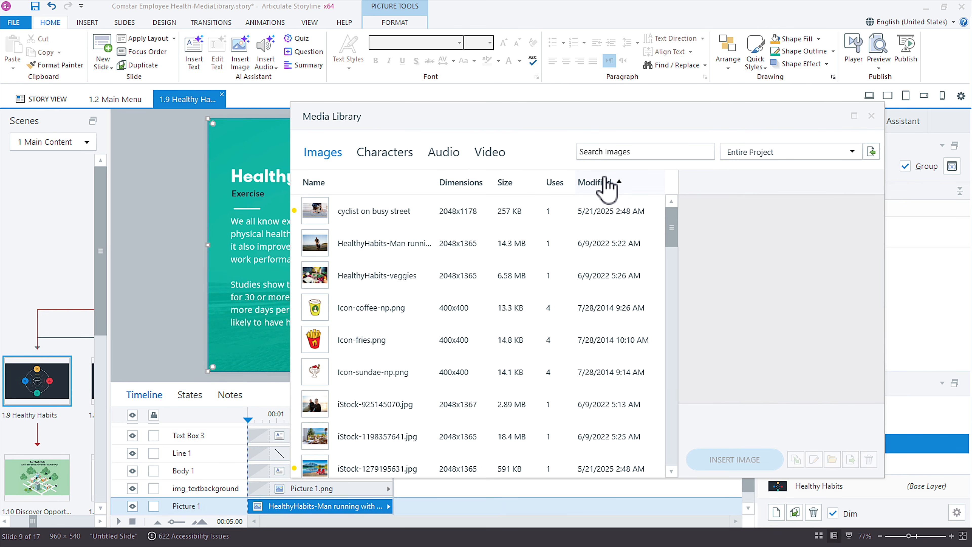